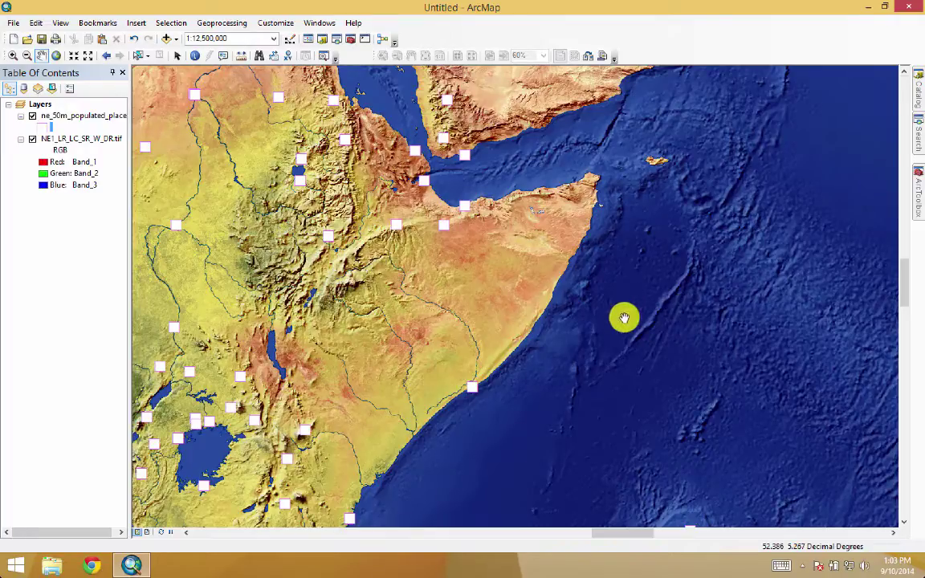
- Zoom from the full world extent to Southeast Asia, then to the Indonesian islands
left_click(53, 54)
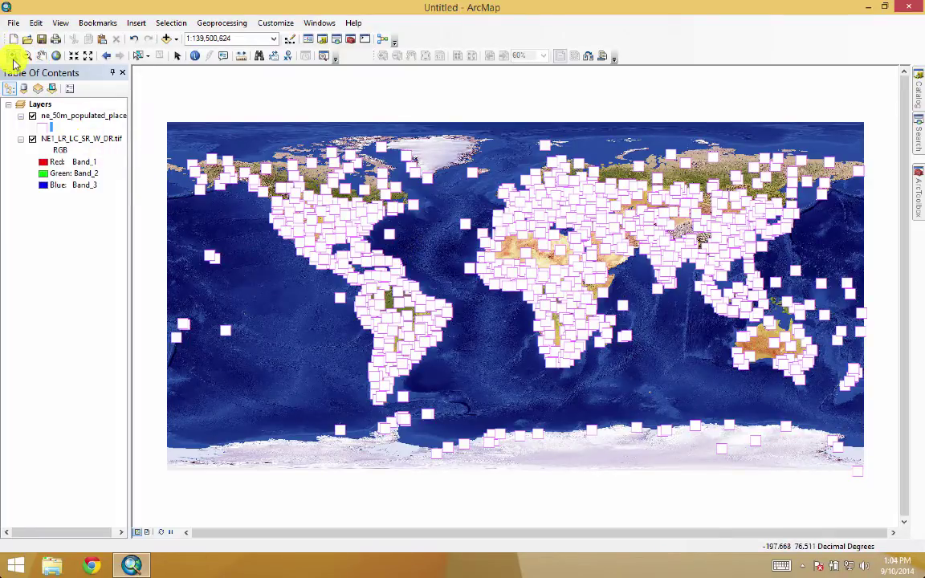
left_click(12, 56)
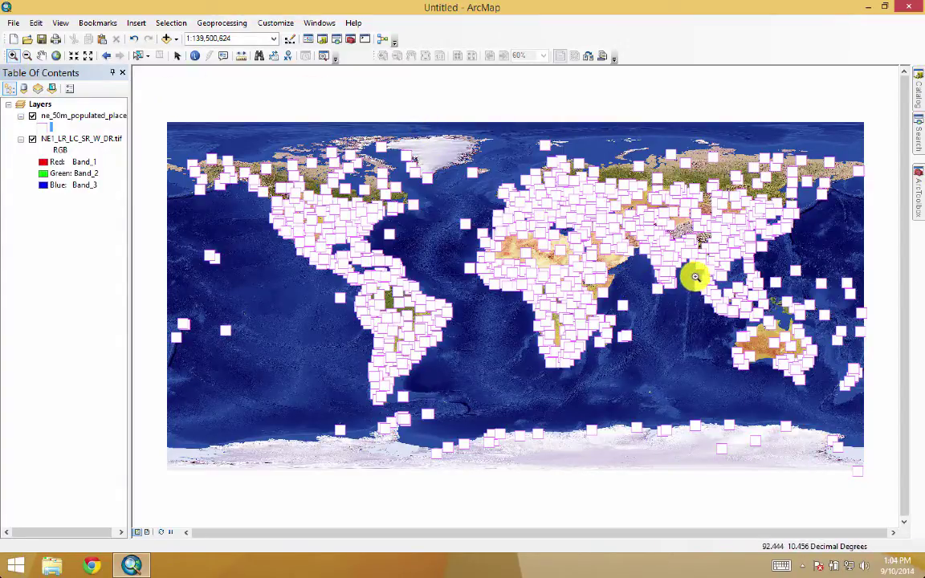
left_click_drag(692, 277, 839, 340)
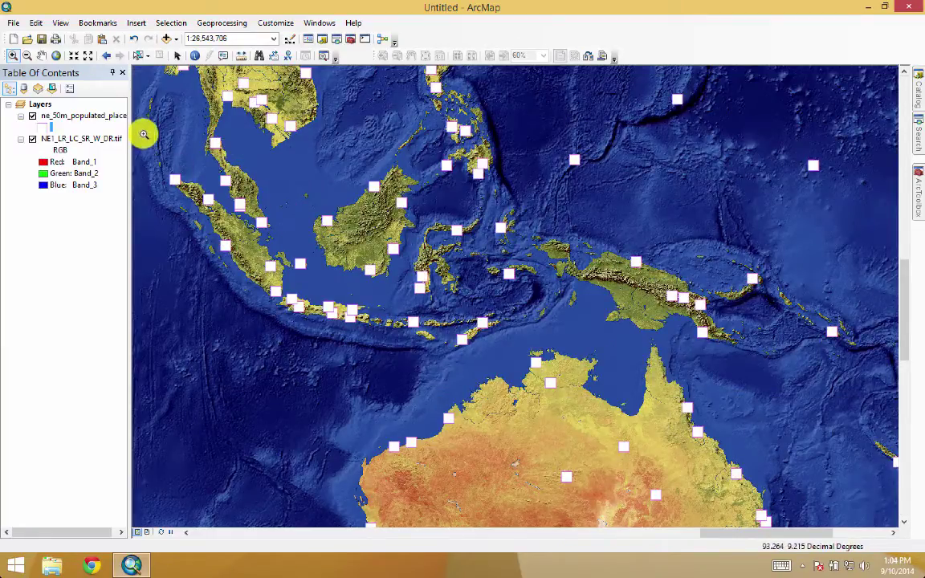
mouse_move(141, 133)
left_mouse_down()
mouse_move(478, 350)
mouse_move(639, 416)
left_mouse_up()
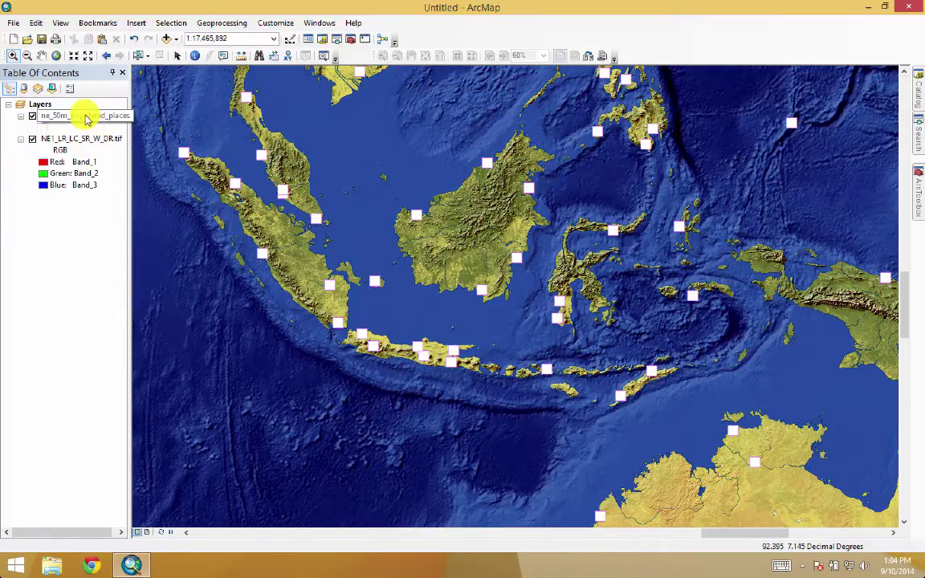
- Export populated places in the current view extent to an indonesianCities shapefile and add it as a layer
right_click(87, 119)
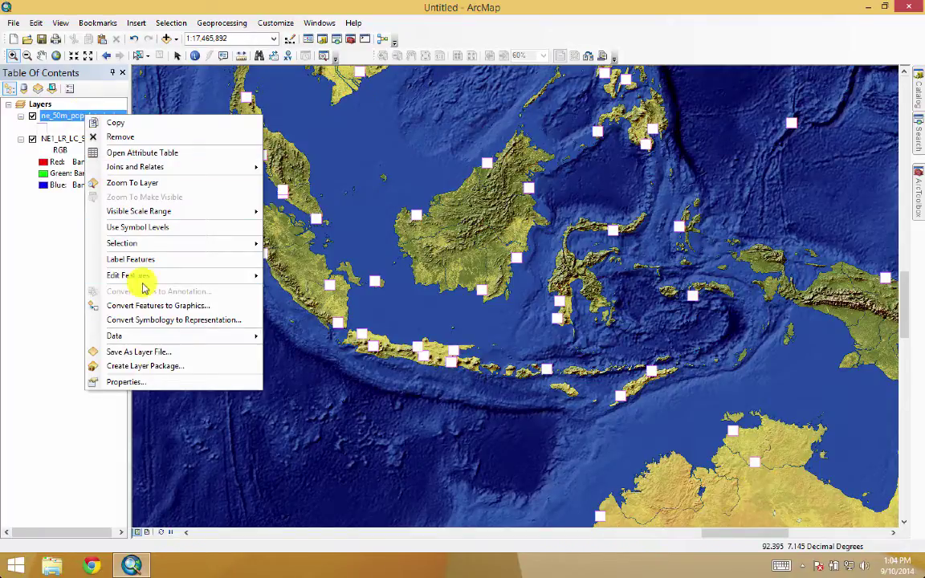
mouse_move(114, 335)
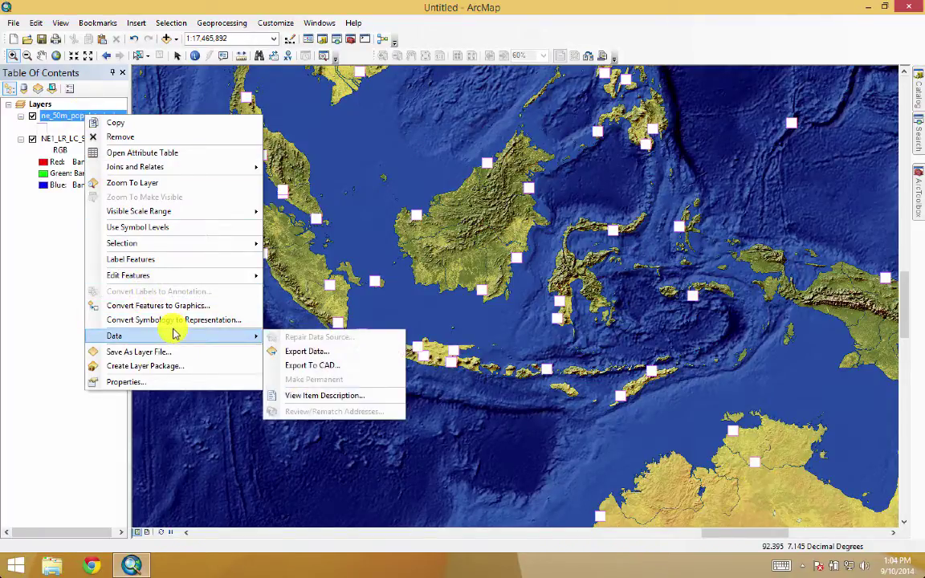
left_click(348, 353)
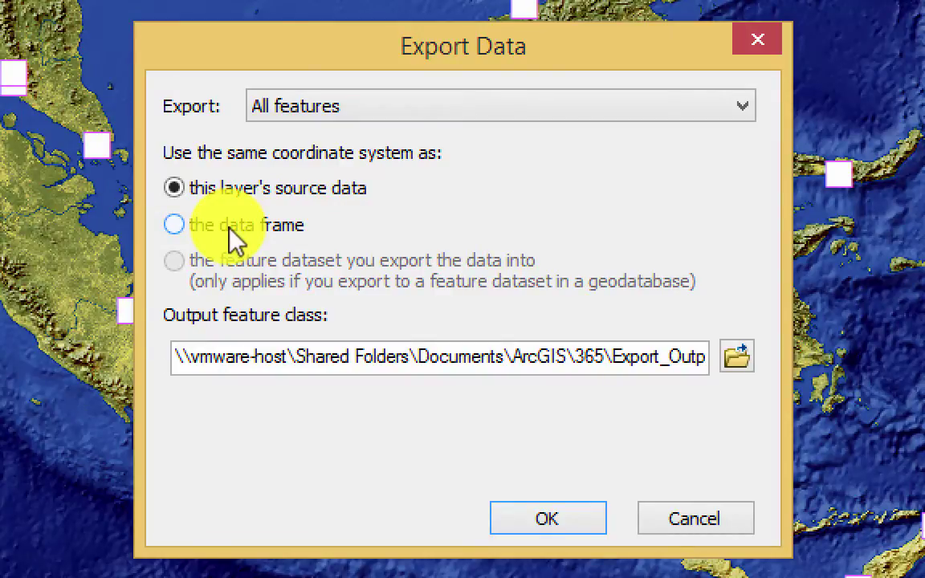
left_click(468, 113)
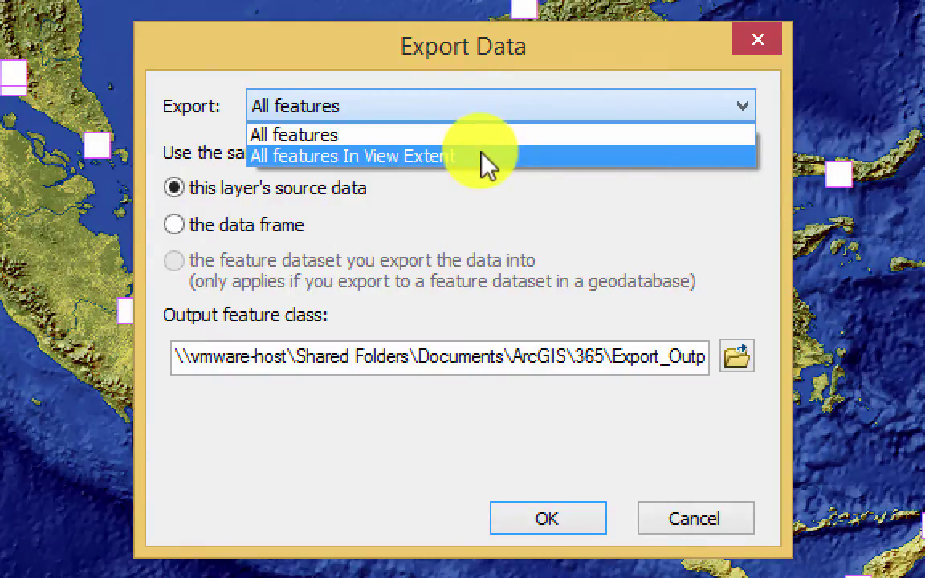
left_click(487, 158)
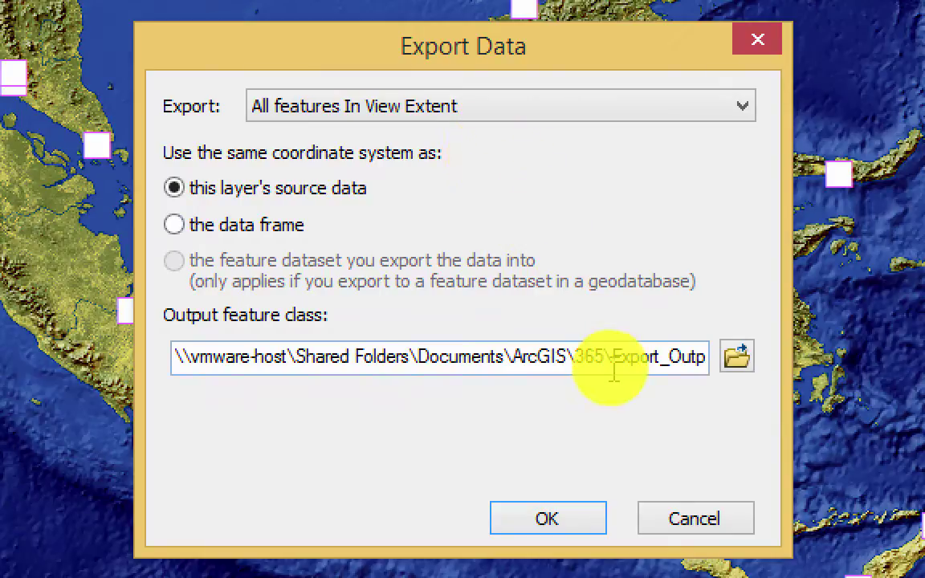
left_click_drag(614, 365, 755, 361)
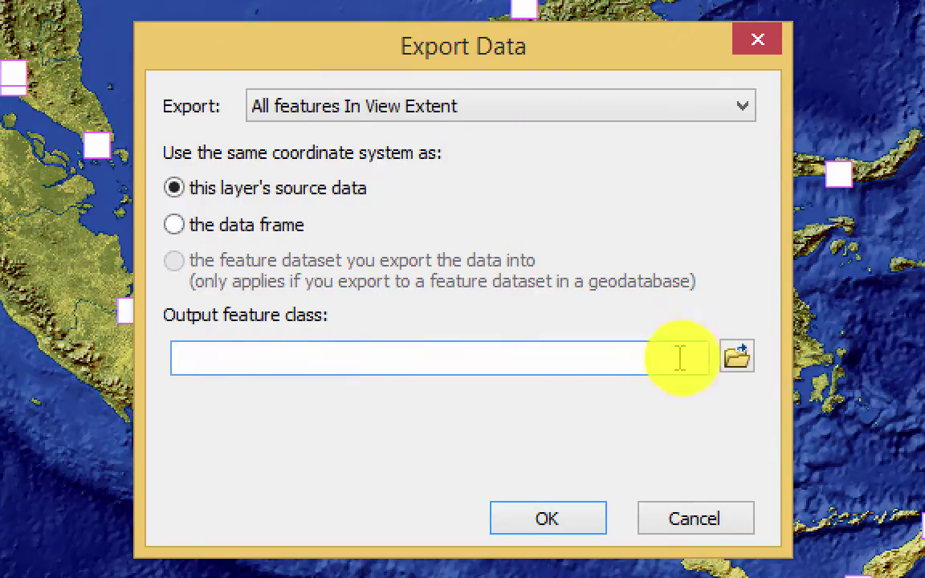
left_click_drag(680, 359, 673, 357)
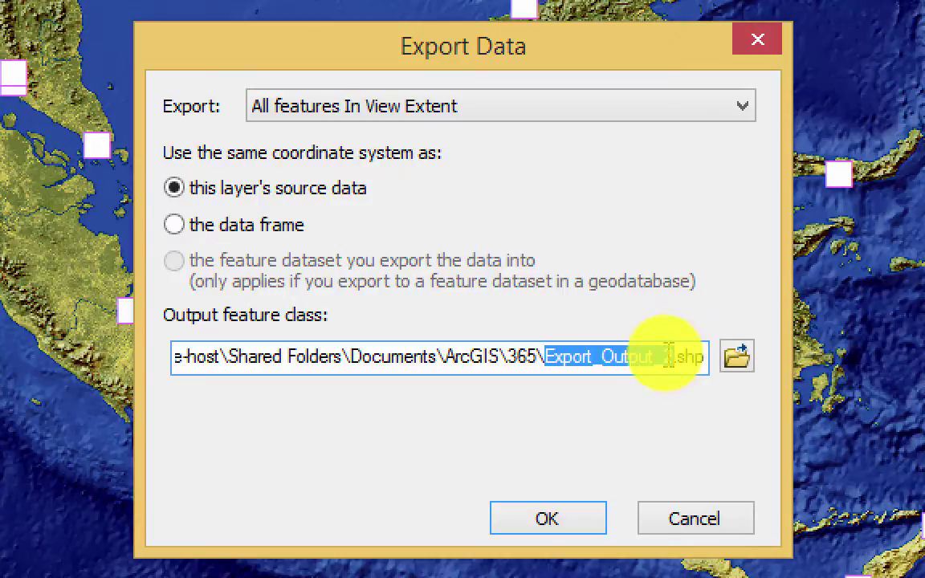
type("indonesian")
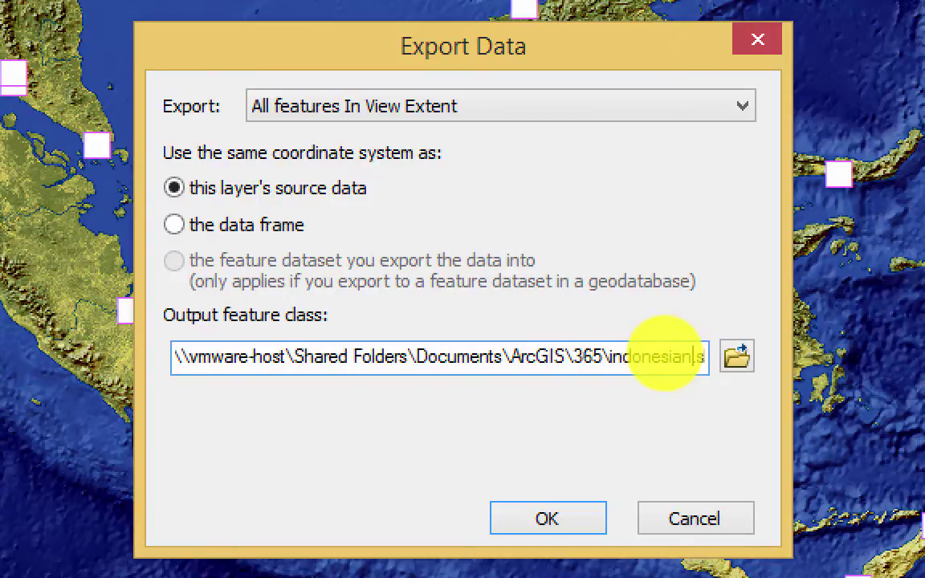
type("Cities")
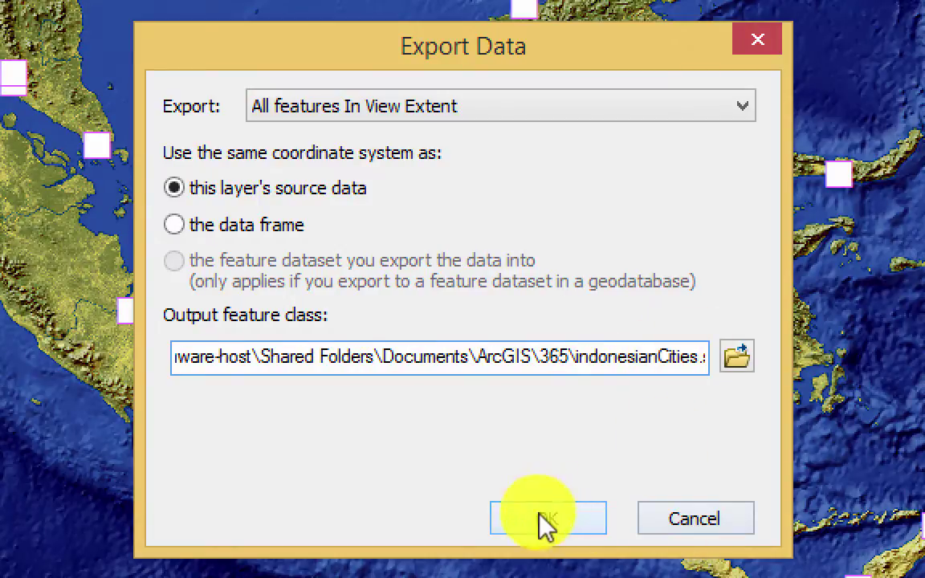
left_click(544, 524)
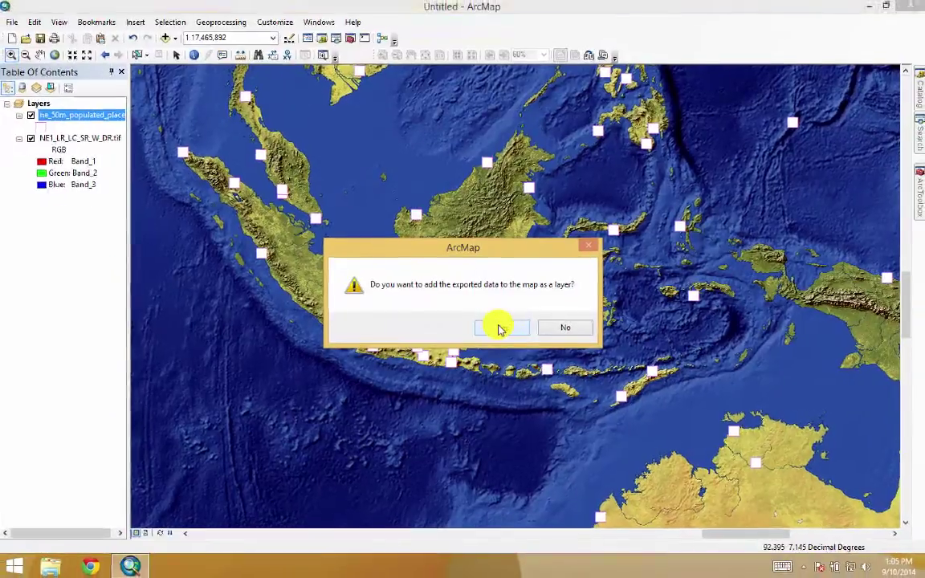
left_click(502, 326)
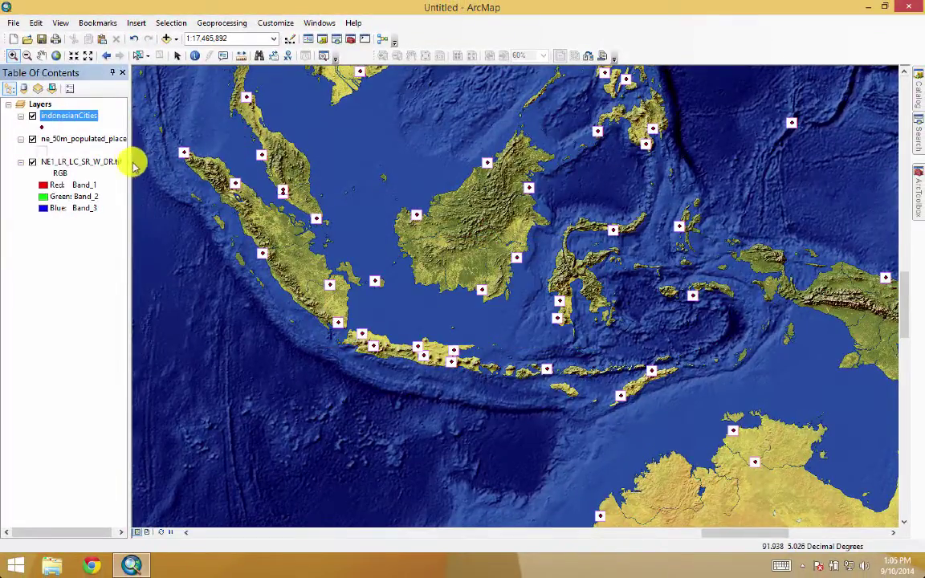
- Remove the world populated places layer and symbolize indonesianCities as white Square 1 markers over Indonesia
right_click(53, 141)
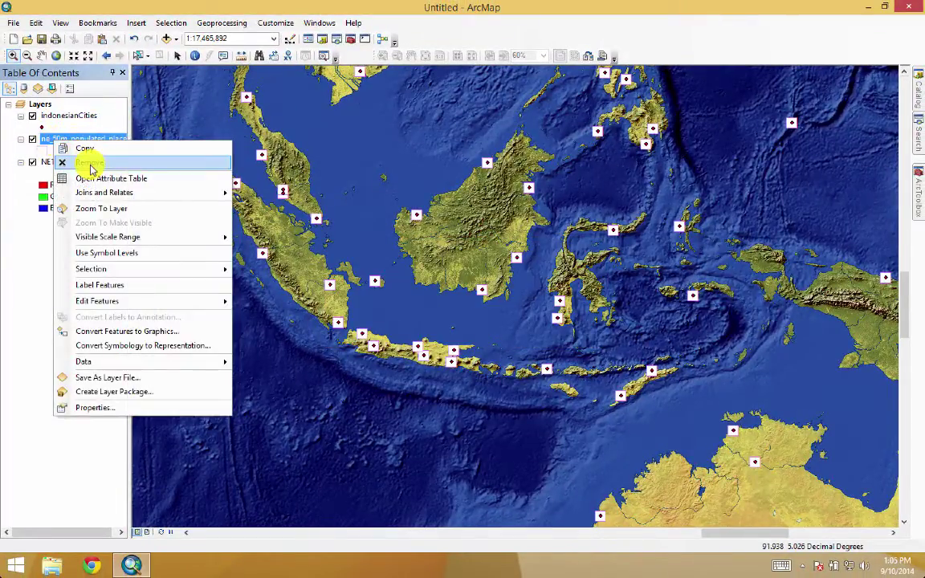
left_click(90, 164)
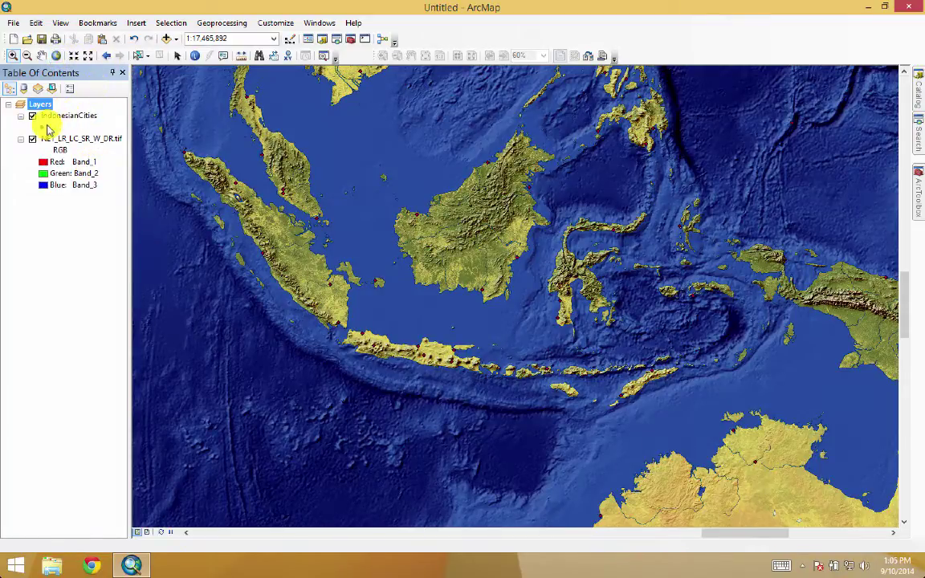
left_click(46, 128)
double_click(43, 127)
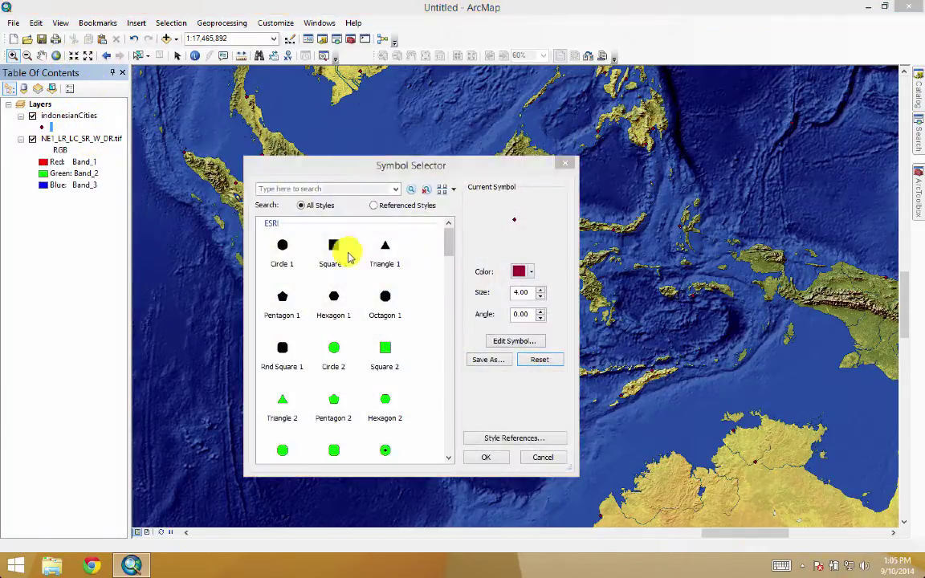
left_click(329, 249)
left_click(524, 271)
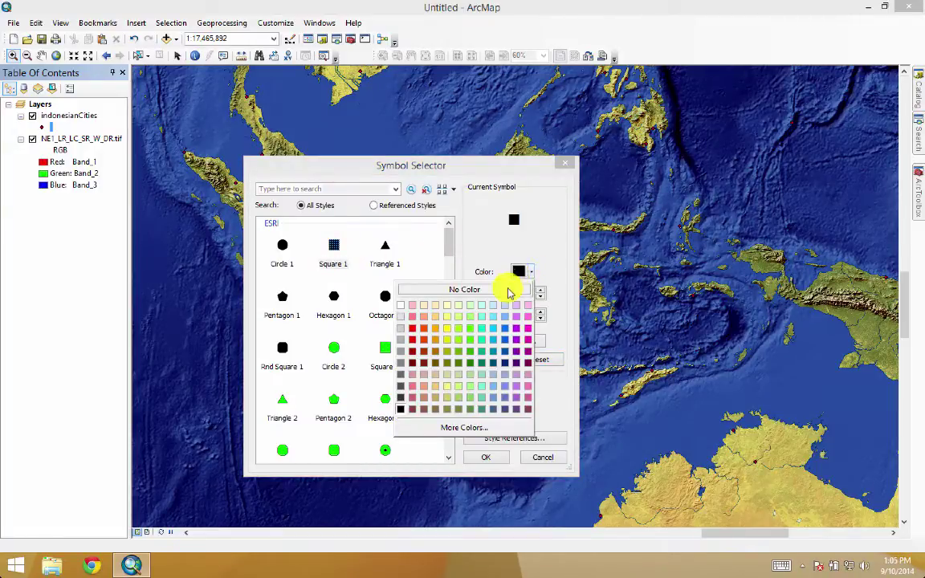
left_click(396, 306)
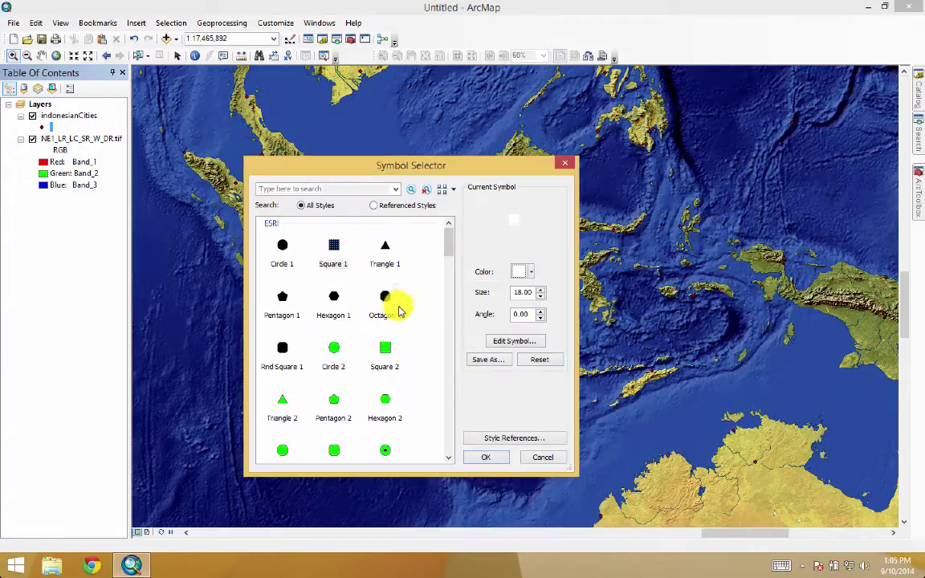
left_click(487, 456)
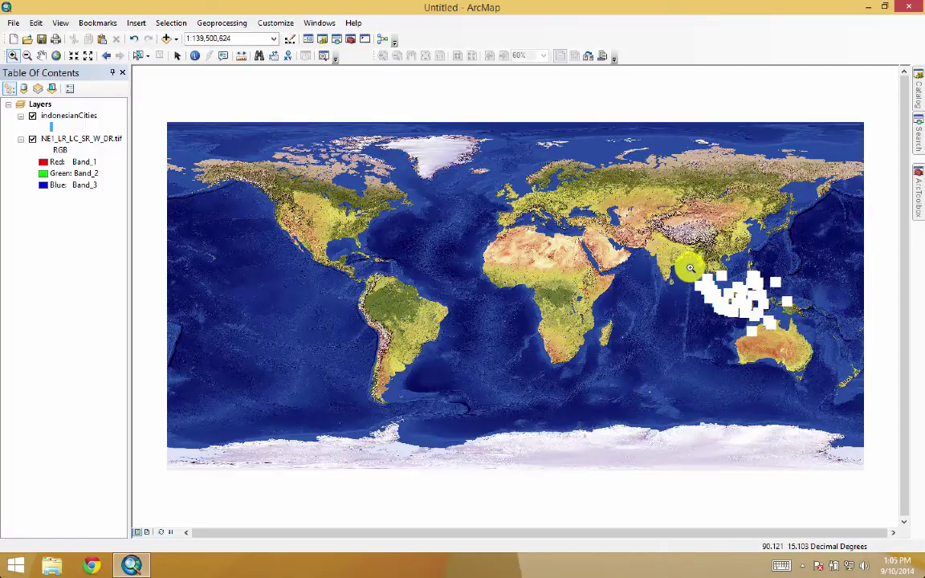
mouse_move(690, 268)
left_mouse_down()
mouse_move(795, 320)
mouse_move(795, 330)
left_mouse_up()
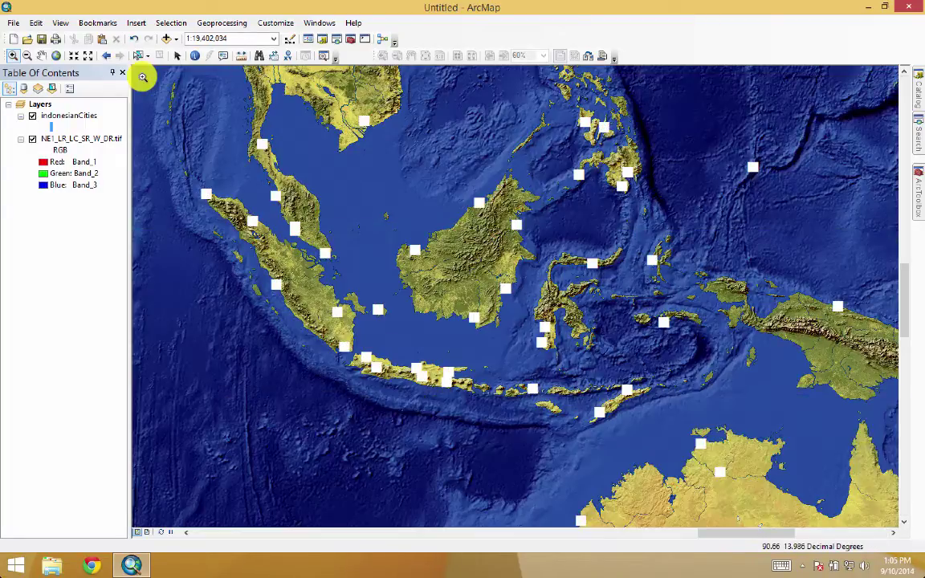
left_click(107, 56)
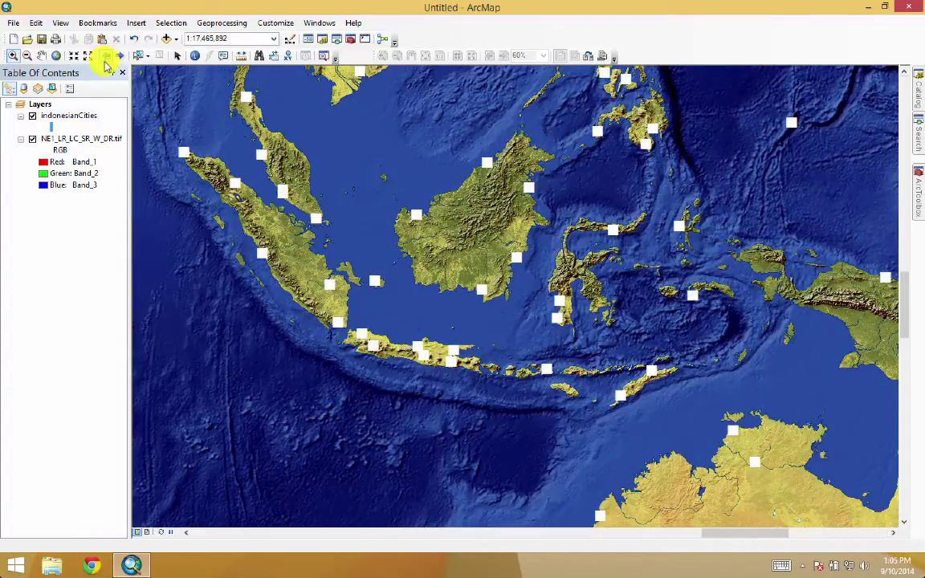
- Export the relief raster clipped to the Data Frame (Current) extent, promoting pixel depth, and add it
right_click(82, 143)
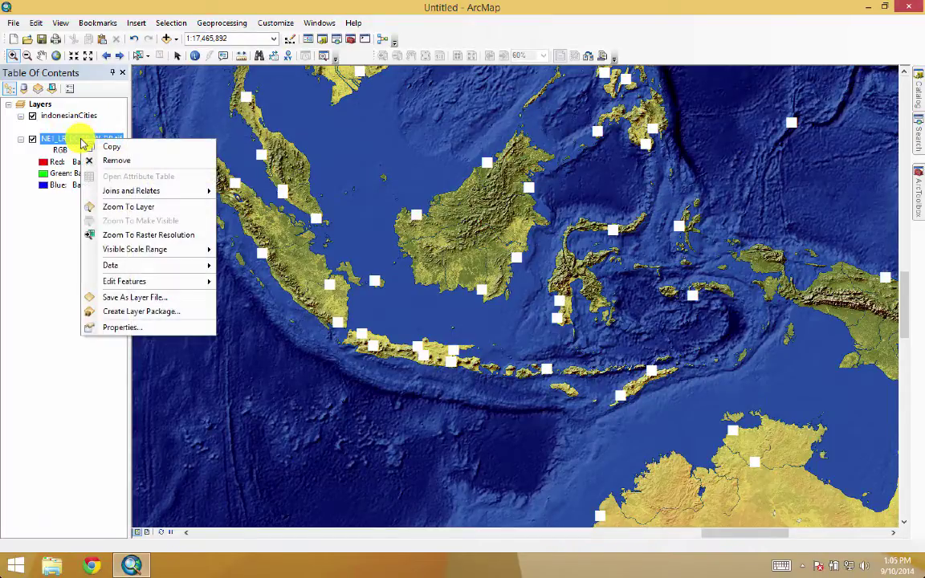
mouse_move(110, 265)
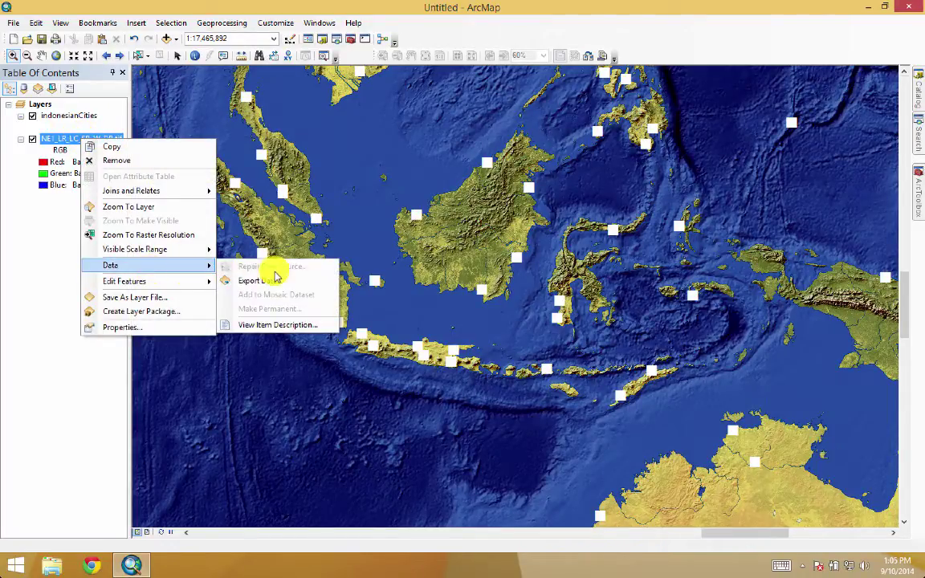
left_click(273, 277)
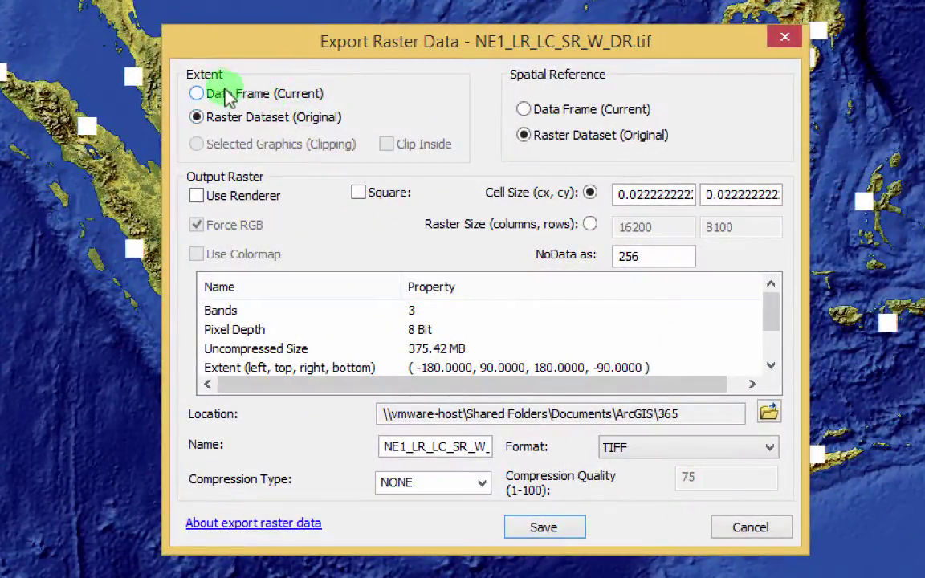
left_click(195, 94)
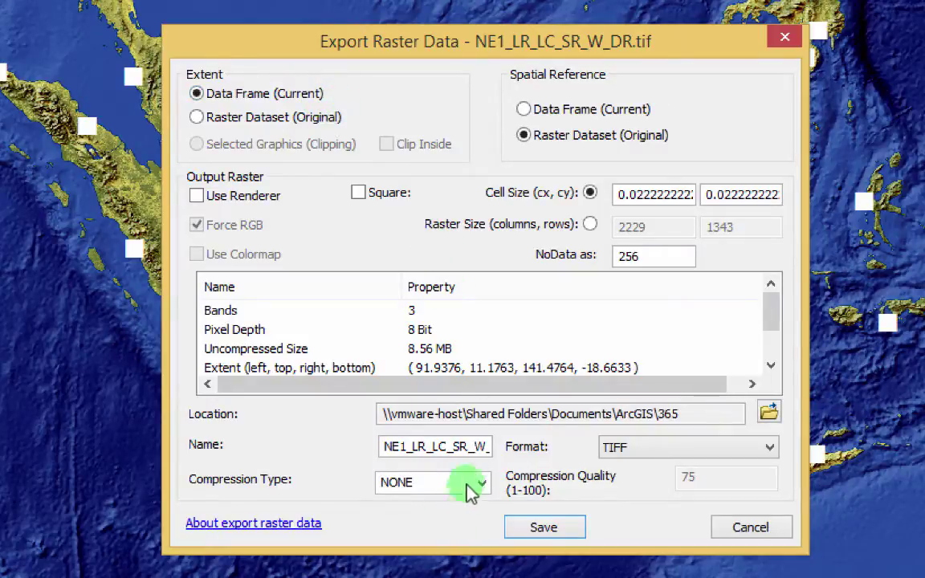
left_click(565, 534)
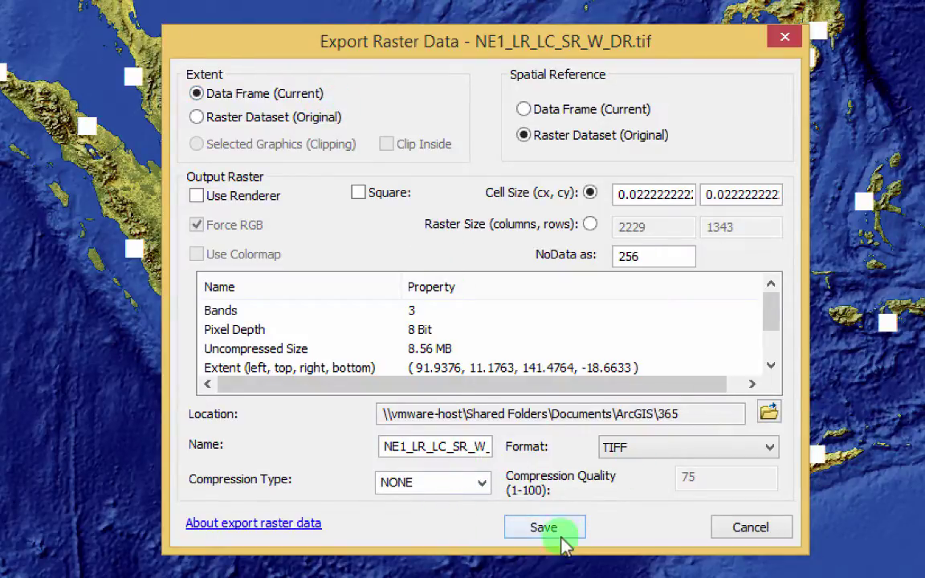
left_click(553, 526)
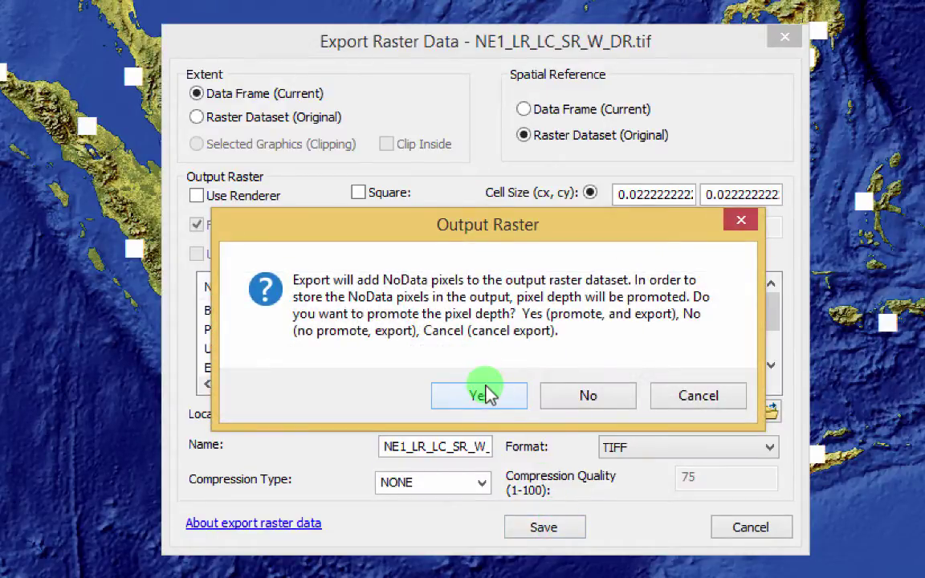
left_click(482, 389)
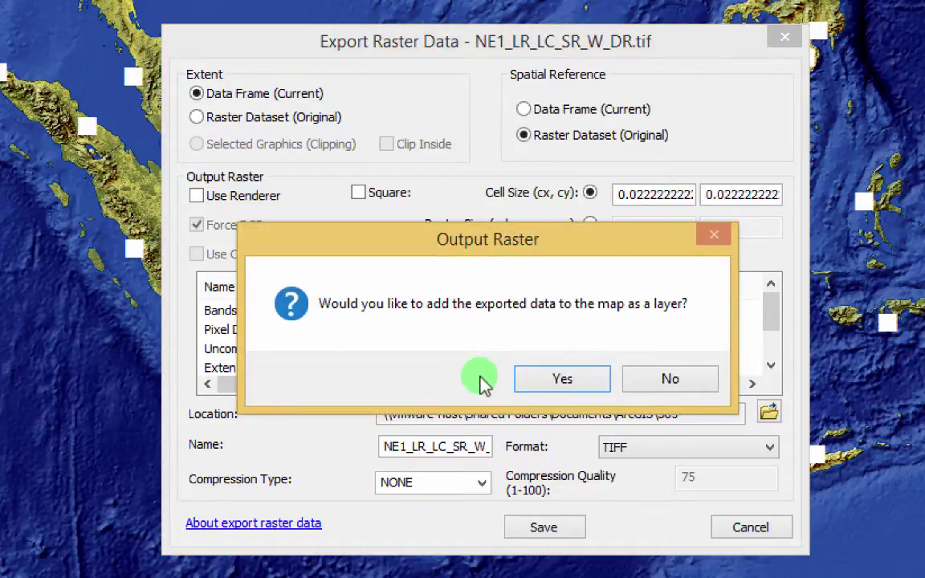
left_click(562, 379)
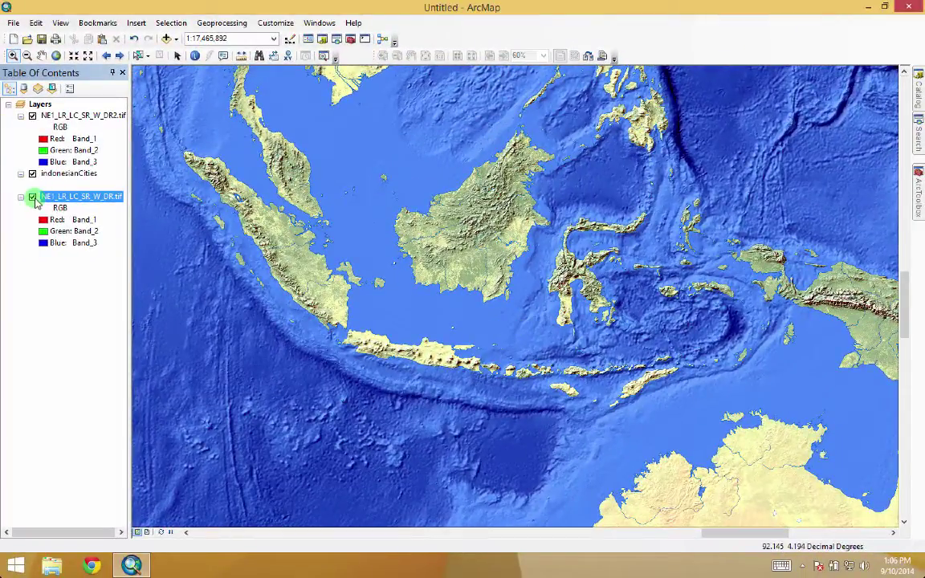
- Hide and remove the original NE1_LR_LC_SR_W_DR.tif world raster
left_click(32, 196)
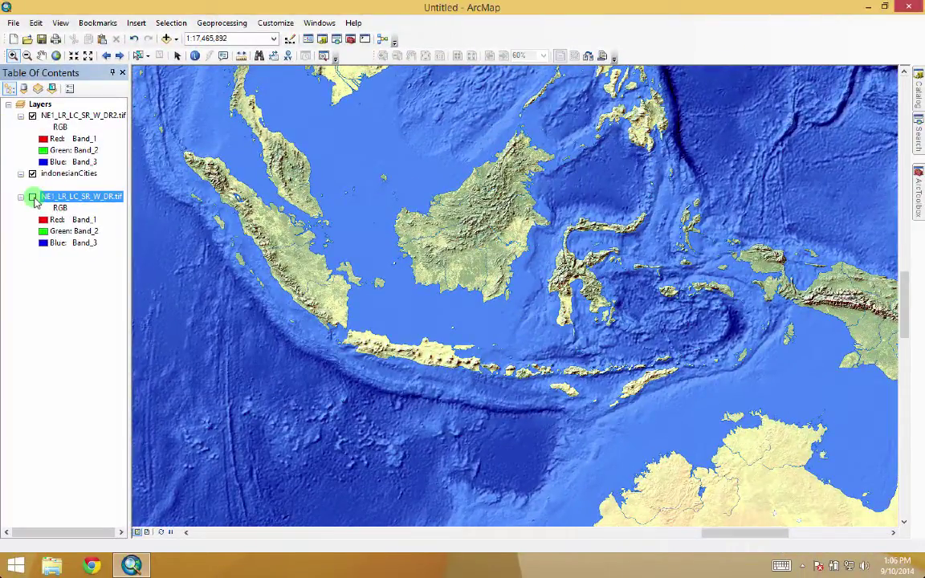
right_click(86, 201)
left_click(109, 219)
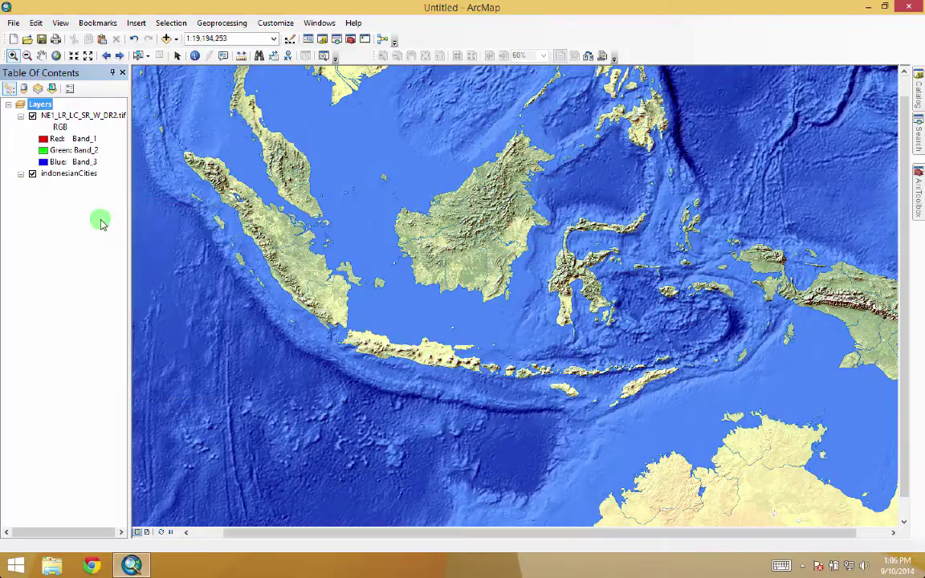
- Move the clipped raster below indonesianCities and show the full extent
left_click_drag(80, 115, 77, 186)
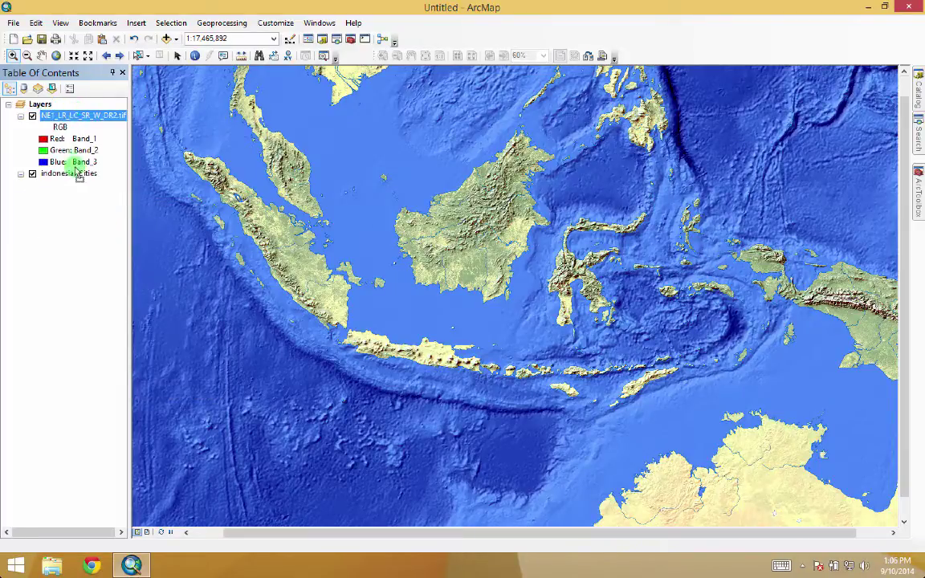
left_click(50, 127)
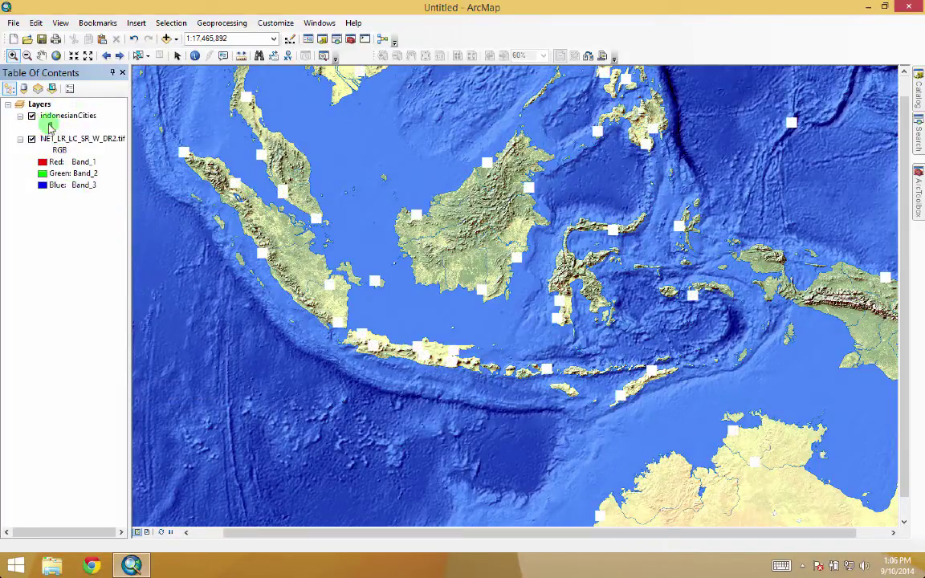
left_click(54, 55)
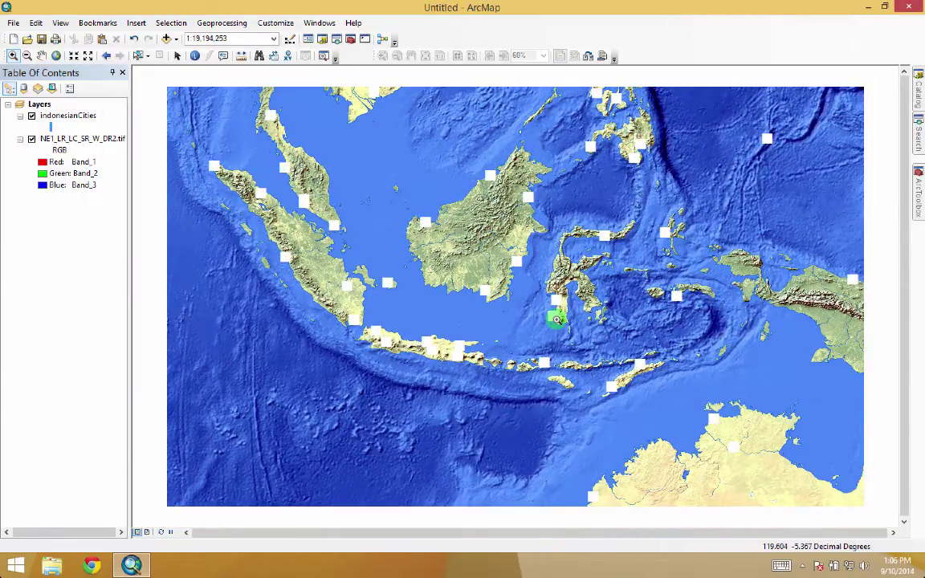